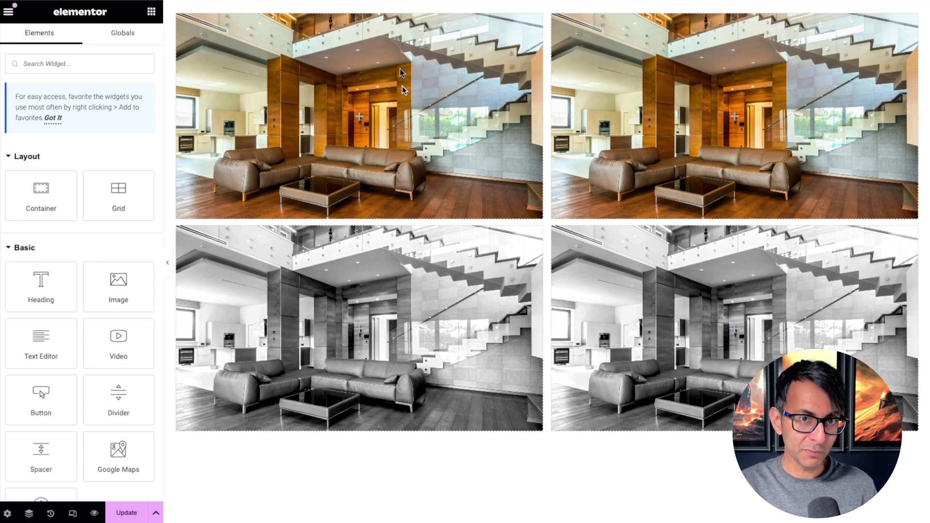
# - Compare the style settings of the top-left and bottom-left photo containers
pyautogui.click(184, 21)
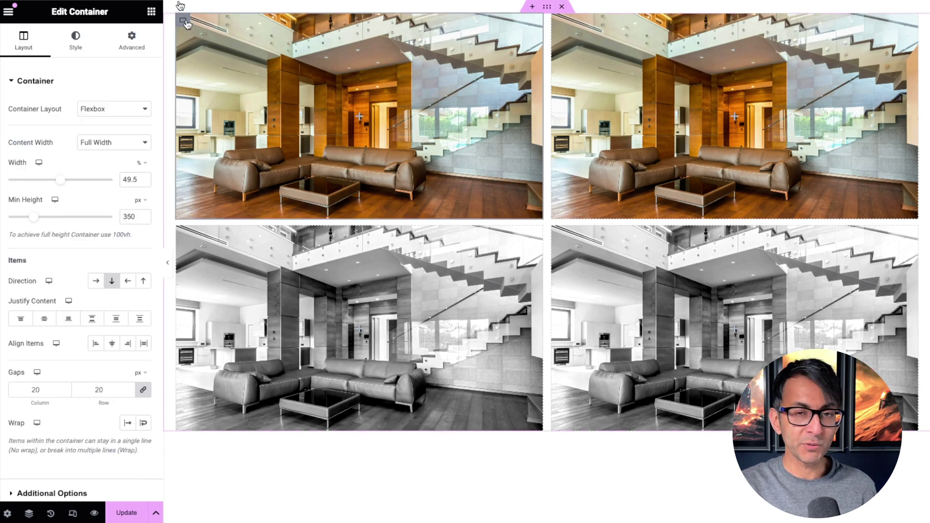
pyautogui.click(74, 38)
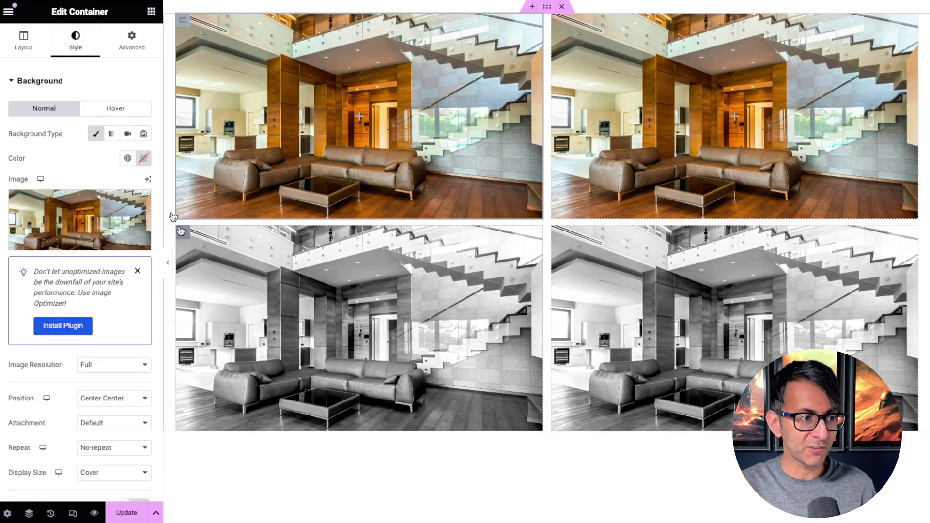
pyautogui.click(184, 232)
pyautogui.click(75, 37)
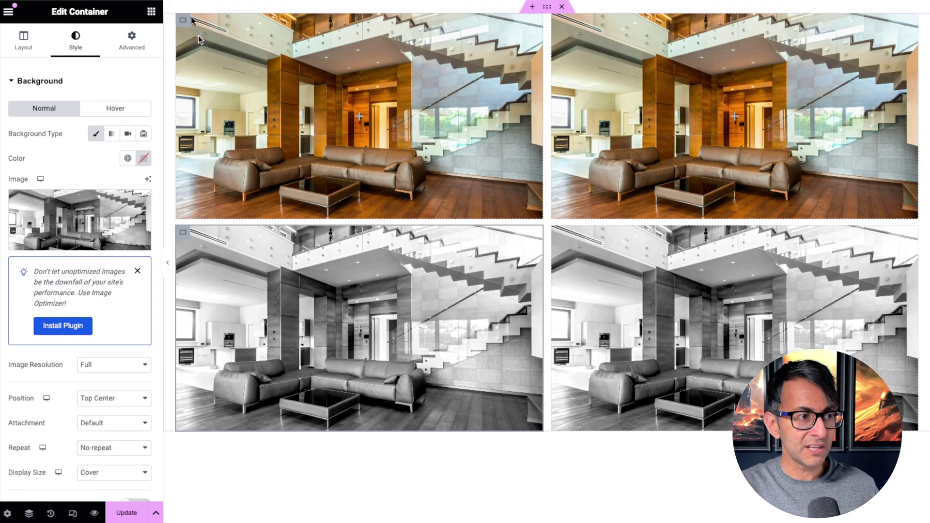
pyautogui.click(183, 19)
# - Give the top-left photo a global Accent colour overlay and settle its opacity at 0.5
pyautogui.scroll(-5, 41, 314)
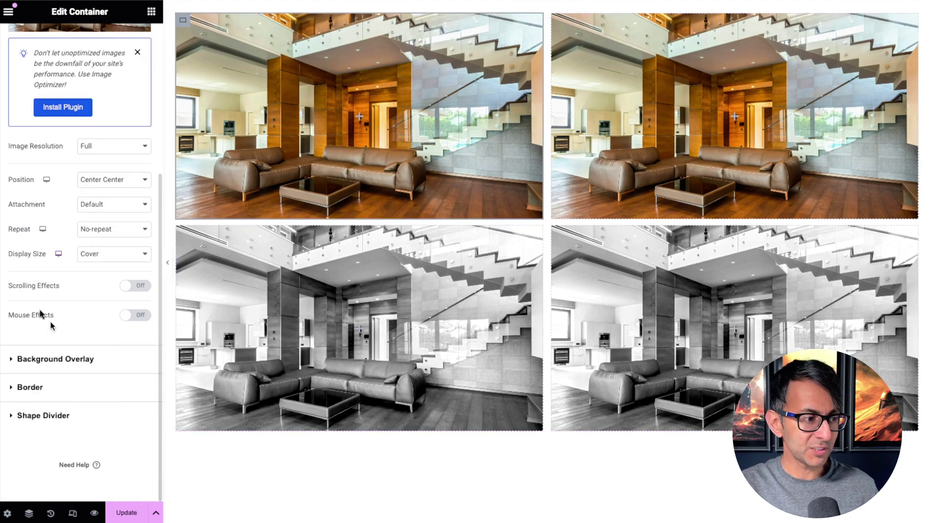
pyautogui.click(53, 359)
pyautogui.click(128, 186)
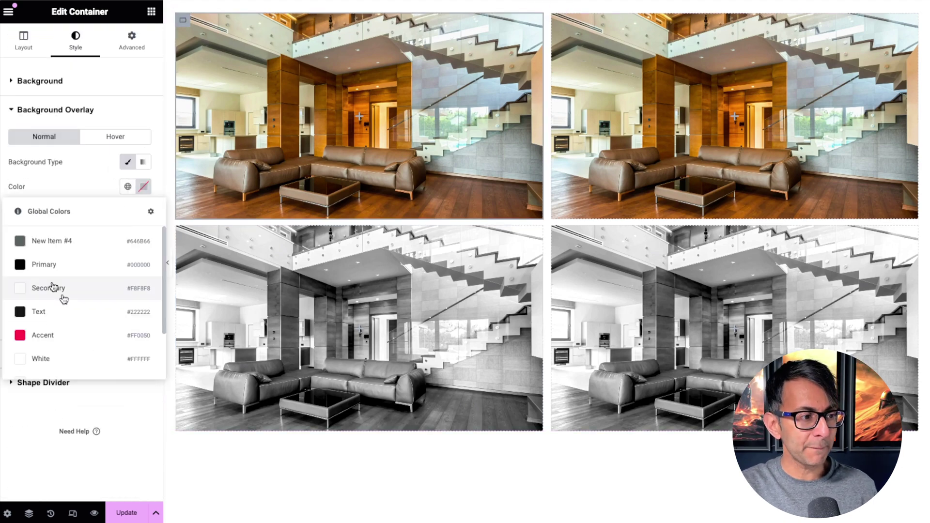
pyautogui.click(65, 333)
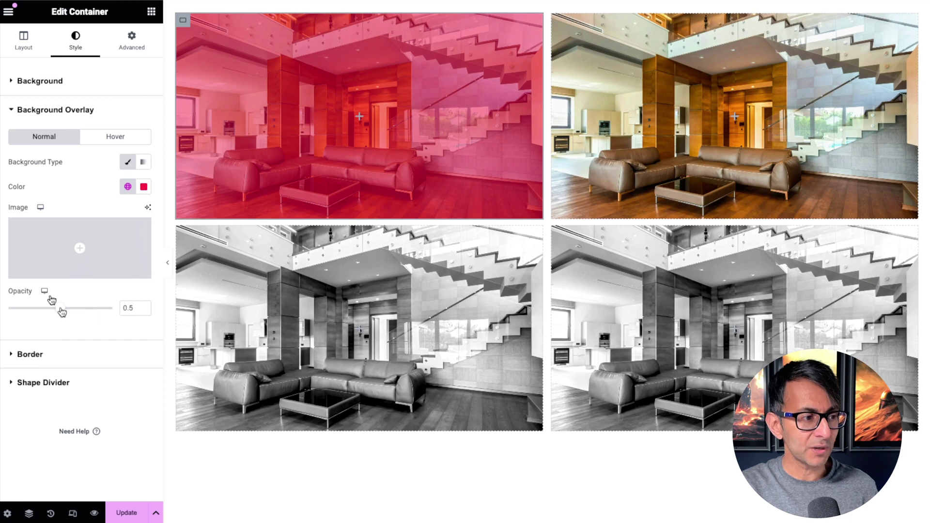
pyautogui.moveTo(60, 308); pyautogui.dragTo(112, 308)
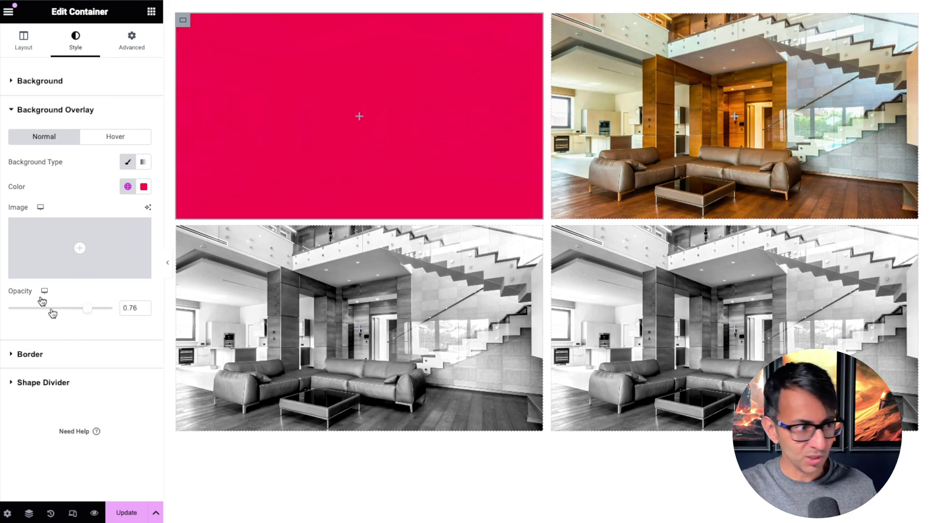
pyautogui.moveTo(50, 308)
pyautogui.mouseDown()
pyautogui.moveTo(9, 308)
pyautogui.moveTo(60, 308)
pyautogui.mouseUp()
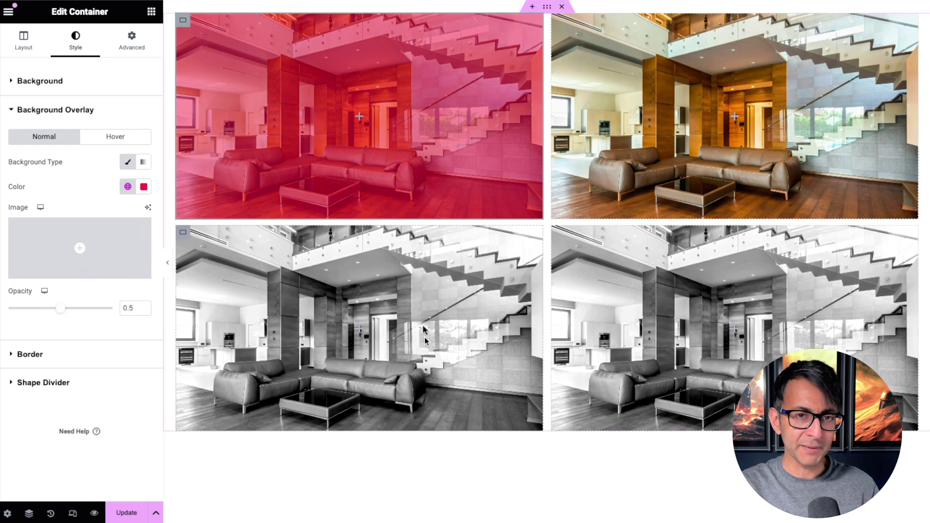
# - Set a Classic overlay in the global Accent colour on the bottom-left greyscale photo
pyautogui.click(183, 234)
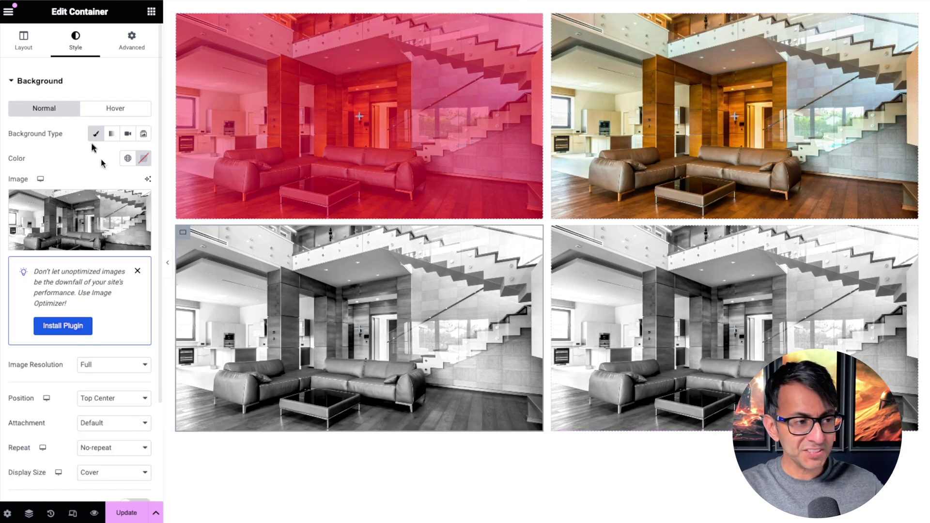
pyautogui.scroll(-5, 68, 266)
pyautogui.click(73, 361)
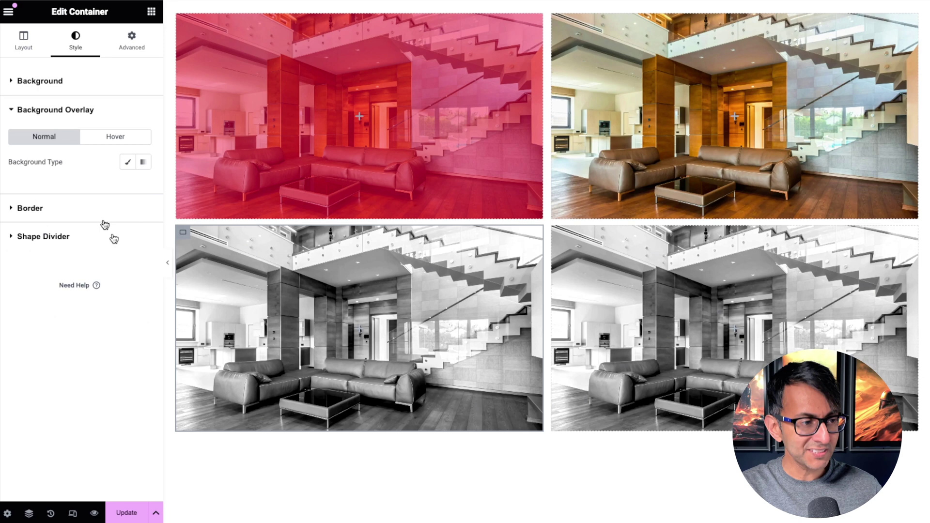
pyautogui.click(127, 161)
pyautogui.click(128, 187)
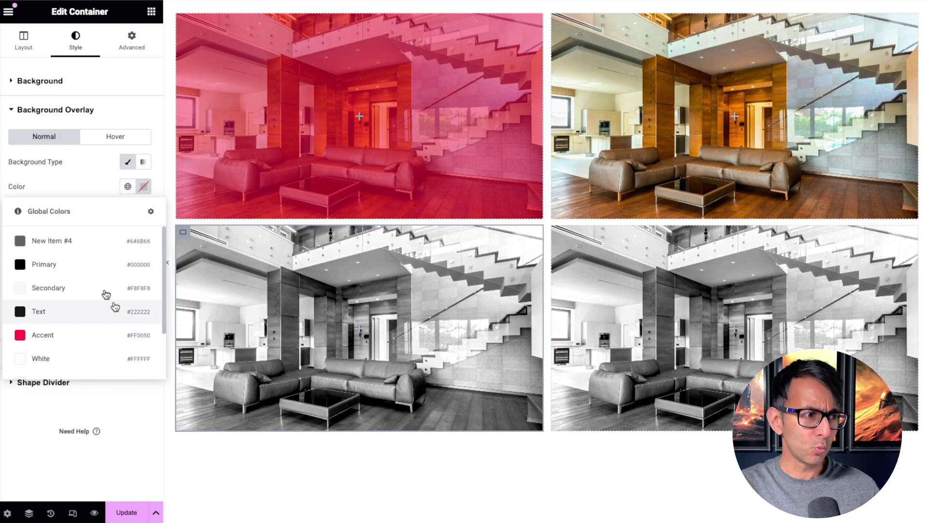
pyautogui.click(69, 334)
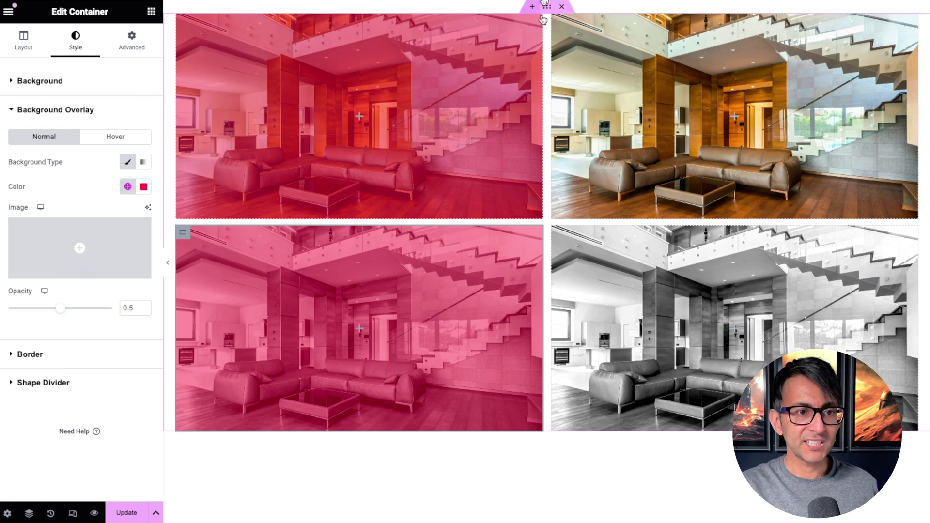
# - Remove the top-right container's photo and fill it with the global Accent red
pyautogui.click(558, 6)
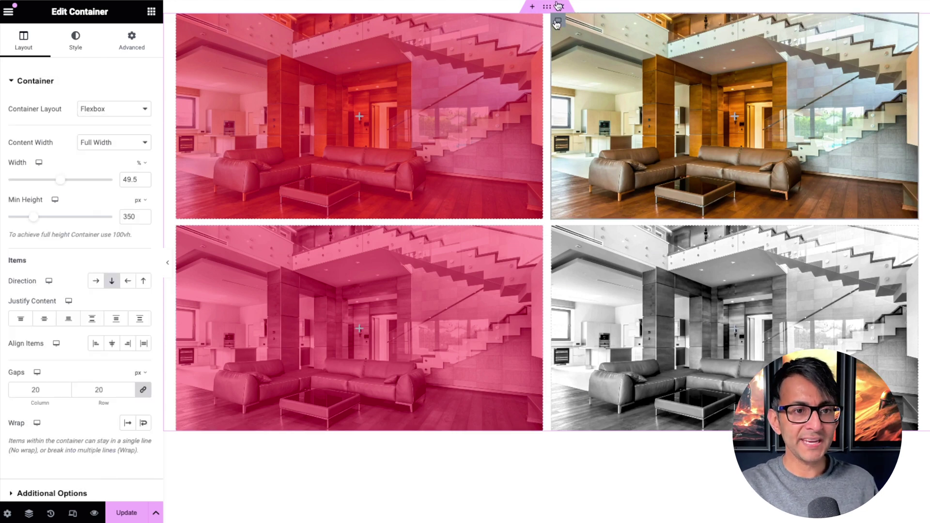
pyautogui.click(76, 37)
pyautogui.click(140, 201)
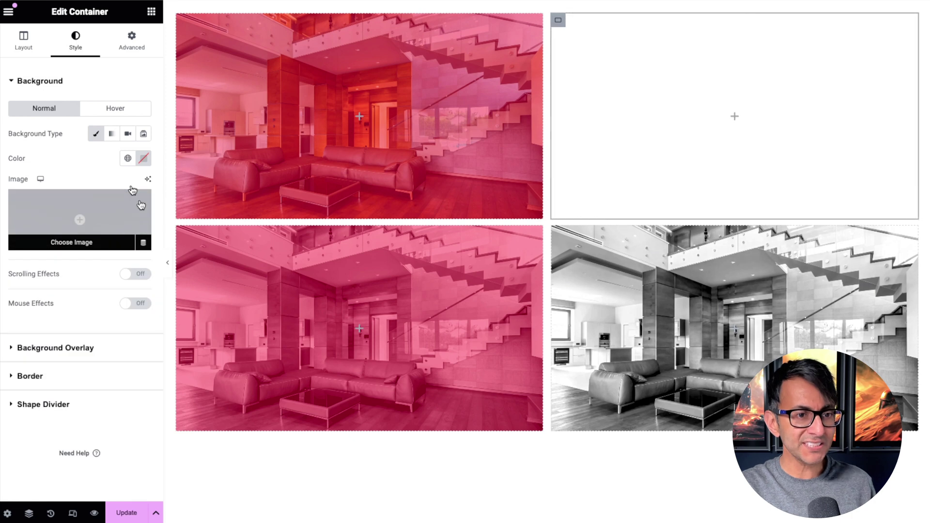
pyautogui.click(127, 158)
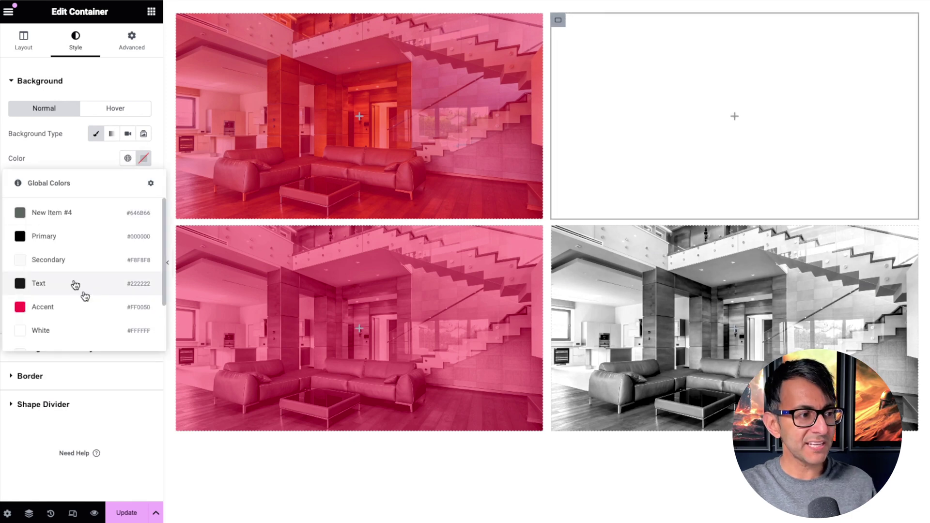
pyautogui.click(80, 305)
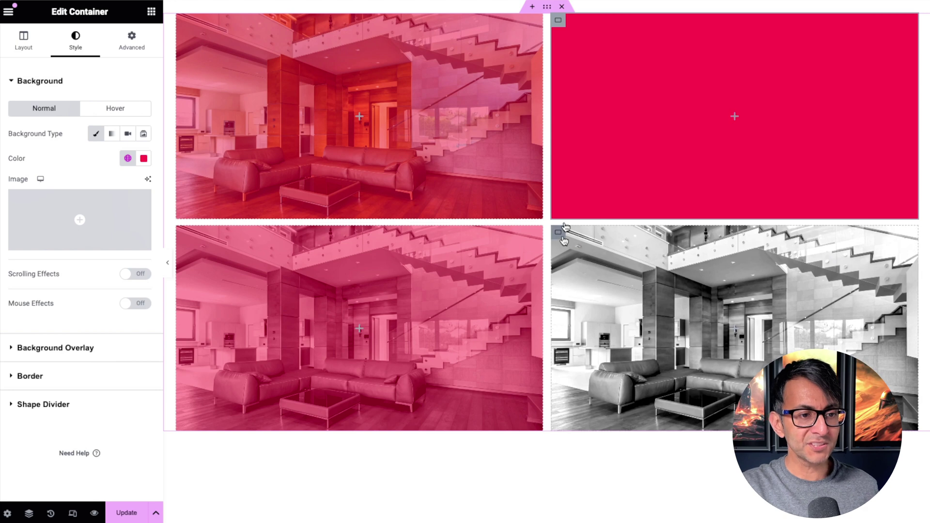
# - Remove the bottom-right container's photo and fill it with the global Accent red
pyautogui.click(501, 195)
pyautogui.click(76, 41)
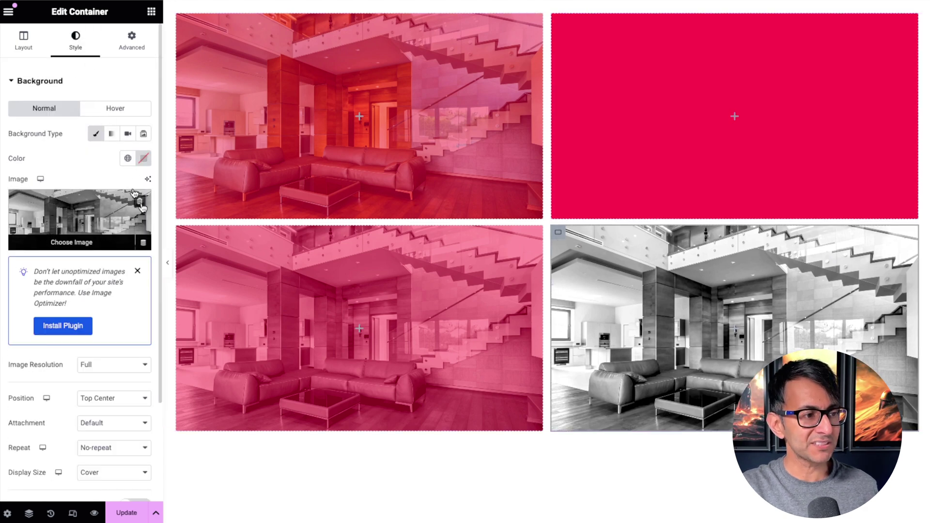
pyautogui.click(144, 199)
pyautogui.click(127, 159)
pyautogui.click(73, 305)
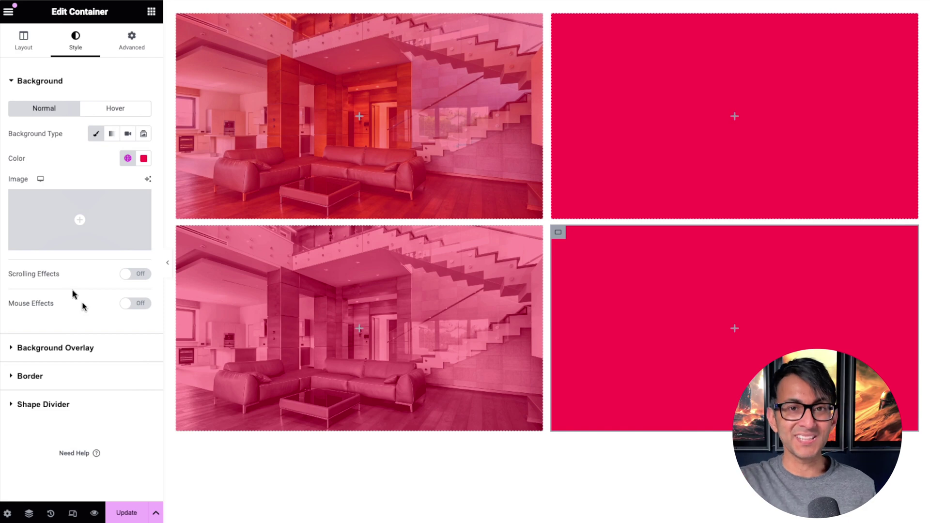
pyautogui.click(559, 23)
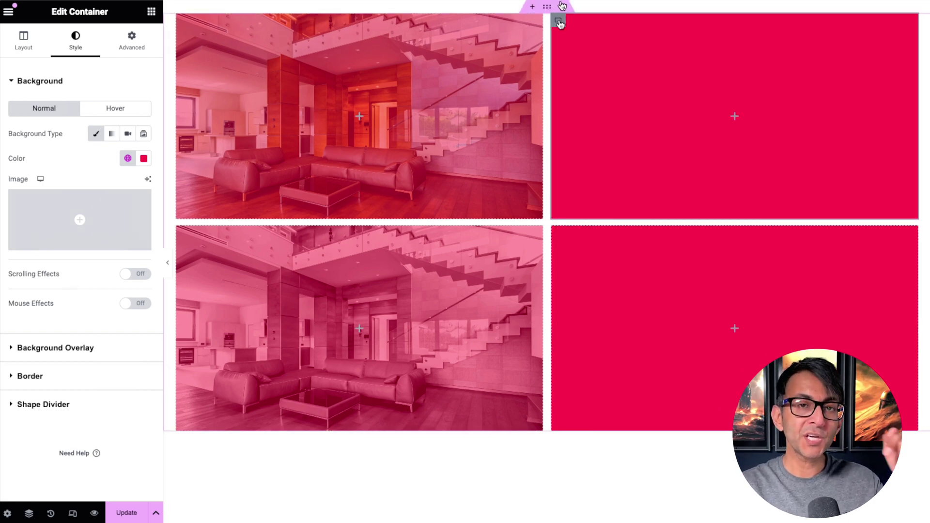
# - Add a Classic overlay using the colour interior photo to the top-right container
pyautogui.click(80, 348)
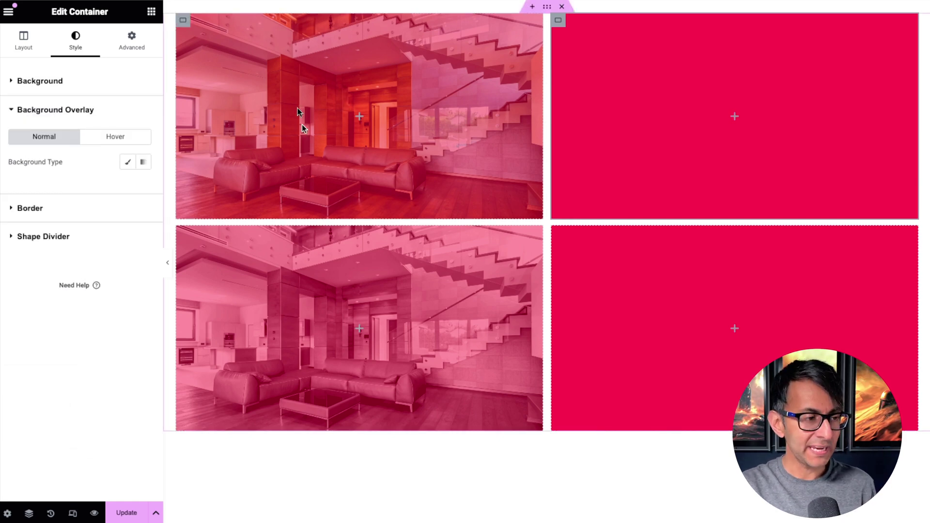
pyautogui.click(125, 165)
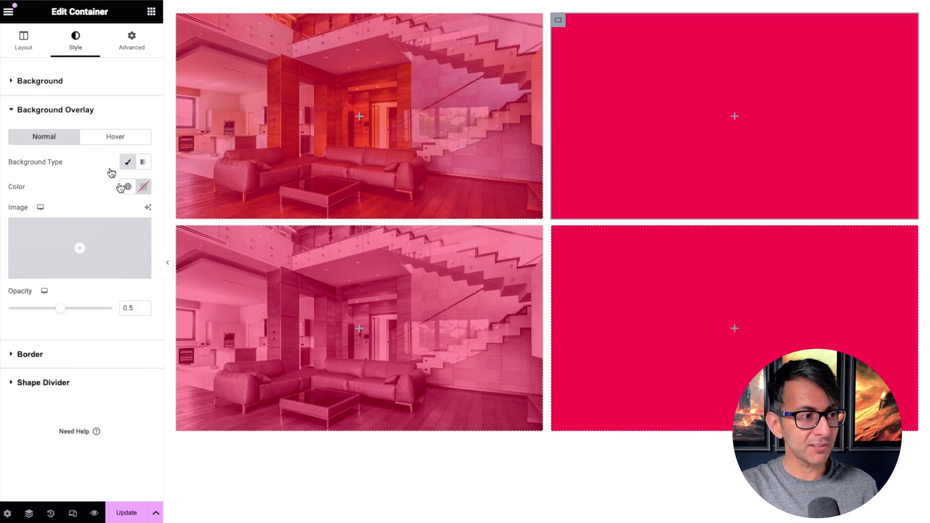
pyautogui.click(89, 234)
pyautogui.click(180, 154)
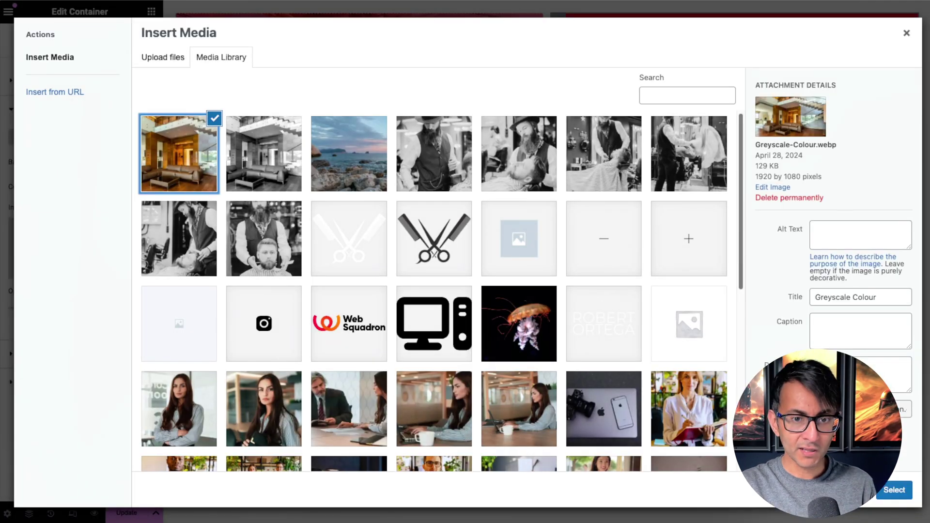
pyautogui.click(898, 490)
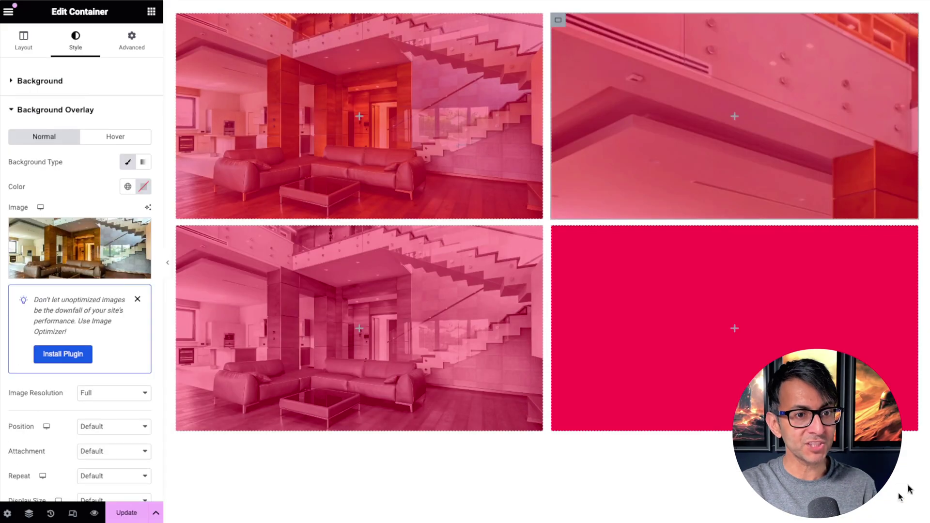
pyautogui.scroll(-3, 119, 353)
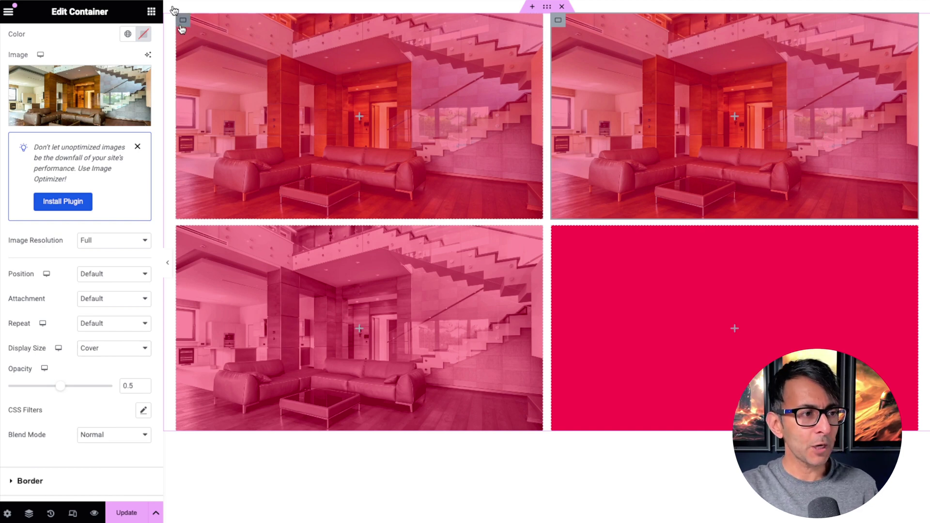
# - Check the top-left overlay, then review the top-right overlay's 0.5 opacity and Normal blend
pyautogui.click(182, 21)
pyautogui.scroll(-5, 29, 272)
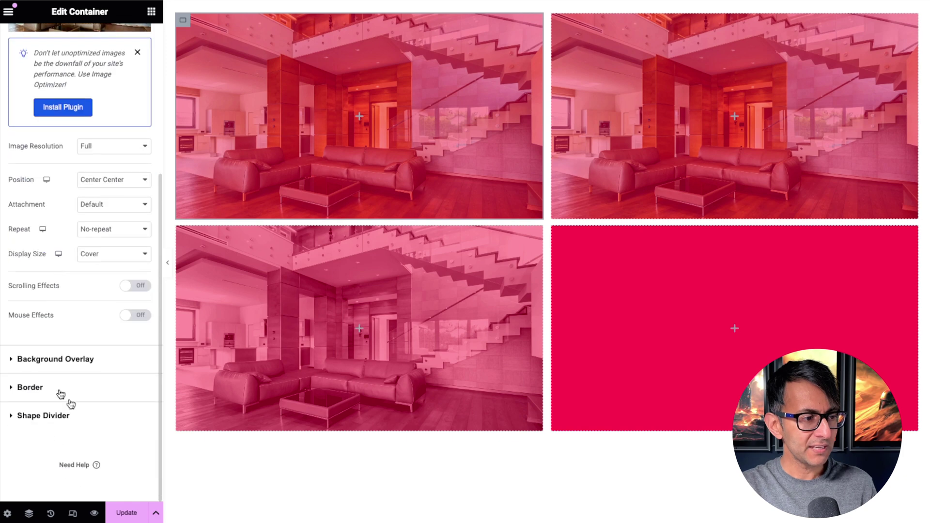
pyautogui.click(75, 359)
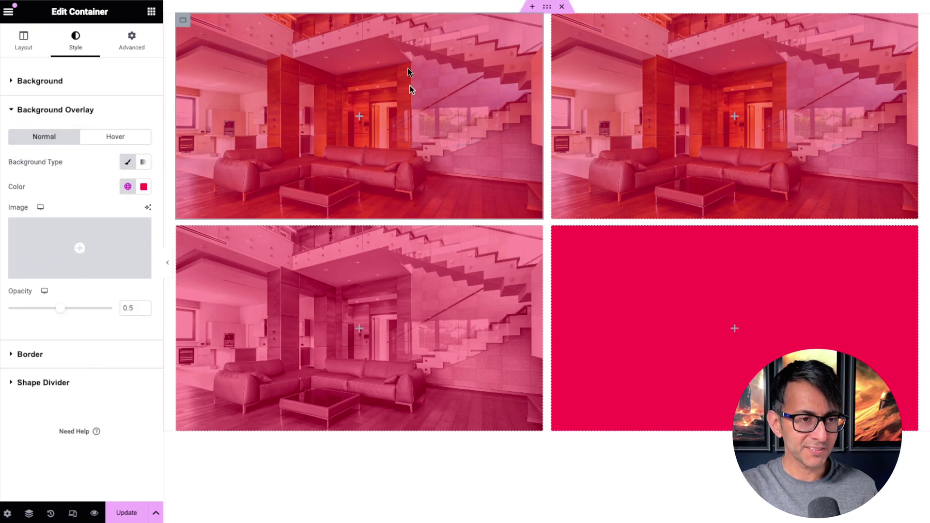
pyautogui.click(560, 23)
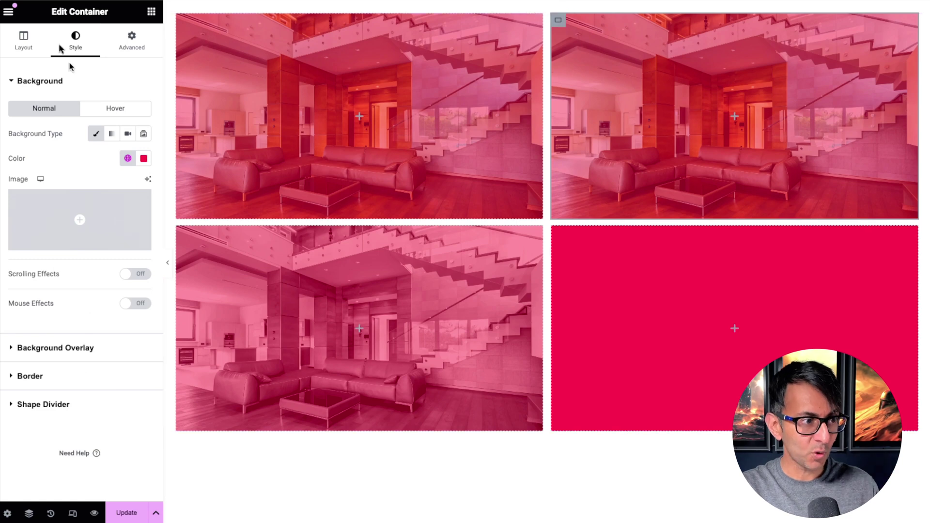
pyautogui.click(87, 350)
pyautogui.scroll(-5, 116, 329)
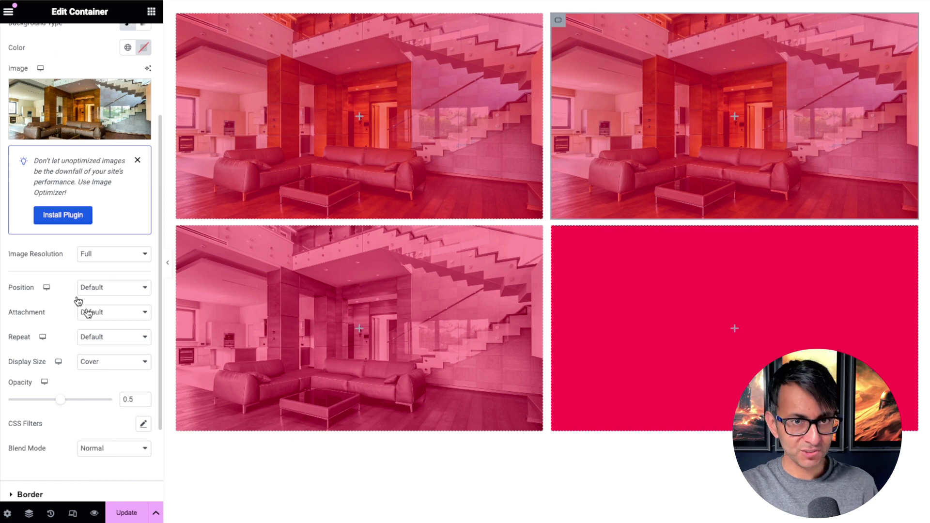
pyautogui.scroll(-3, 83, 305)
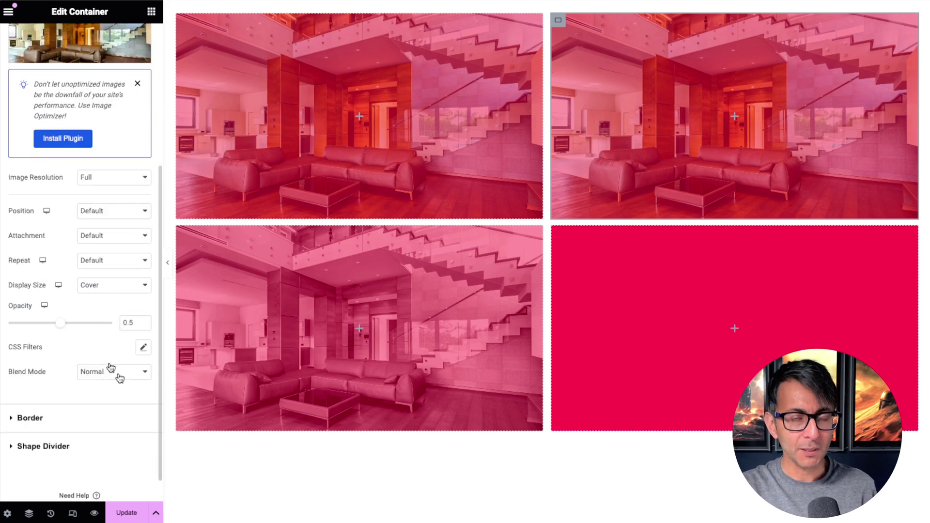
pyautogui.scroll(5, 287, 89)
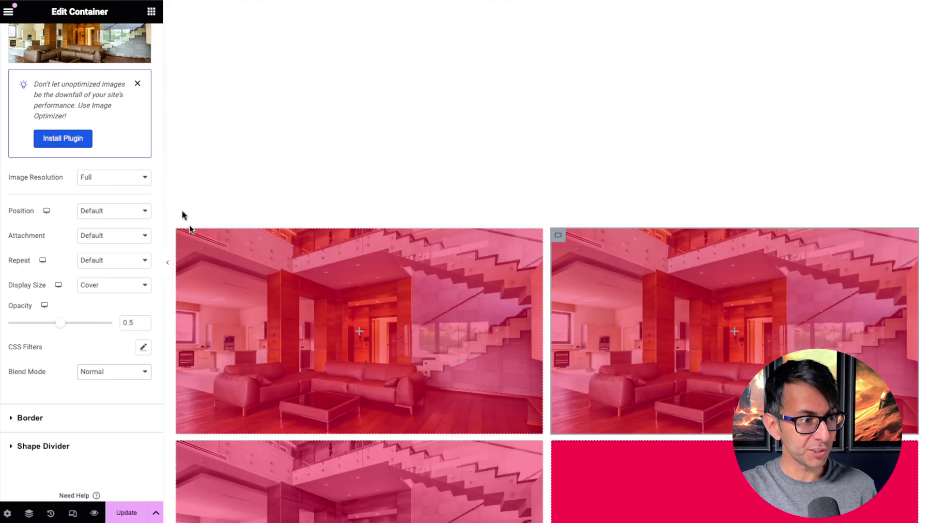
# - Review the top-left container's background image: Center Center, No-repeat, Cover
pyautogui.click(184, 236)
pyautogui.scroll(-8, 386, 190)
pyautogui.scroll(-5, 131, 327)
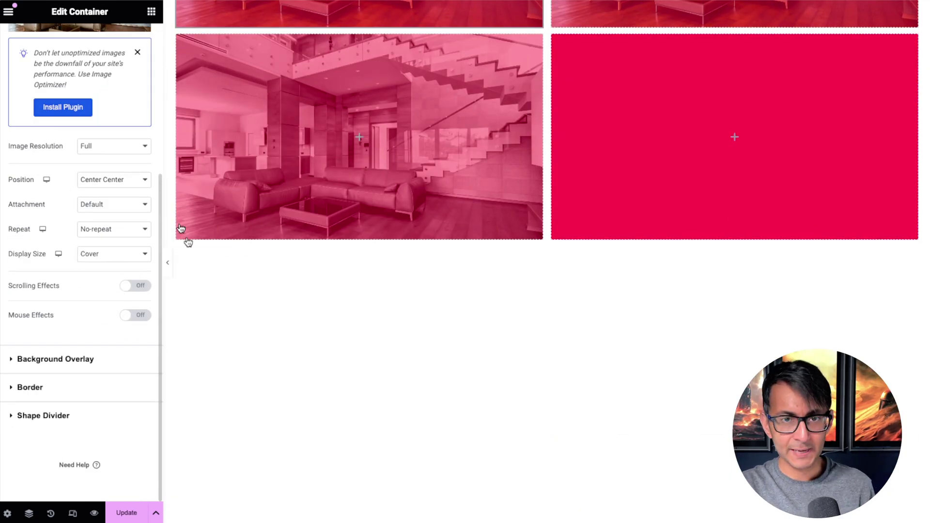
pyautogui.scroll(3, 400, 168)
pyautogui.scroll(5, 353, 169)
pyautogui.scroll(-2, 332, 218)
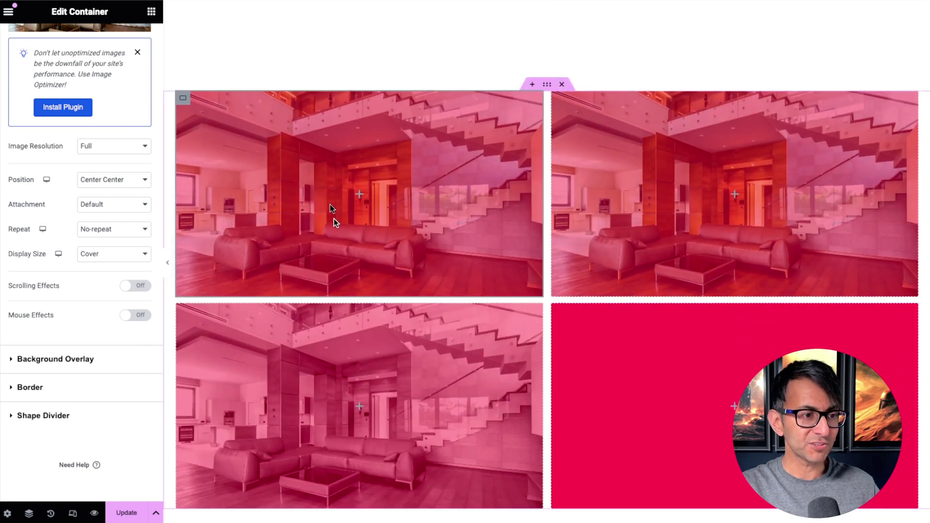
pyautogui.scroll(-1, 342, 202)
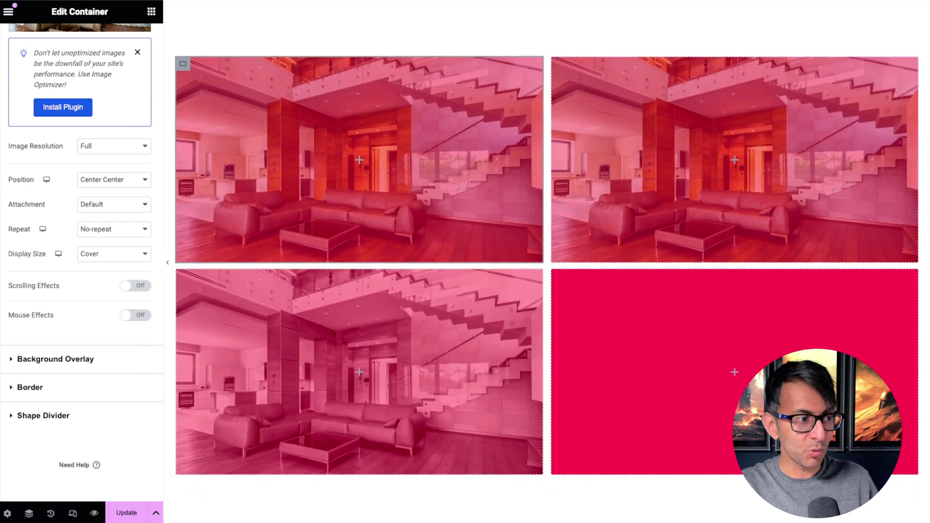
# - Set the top-right overlay image to Multiply blend mode at opacity 1
pyautogui.click(559, 64)
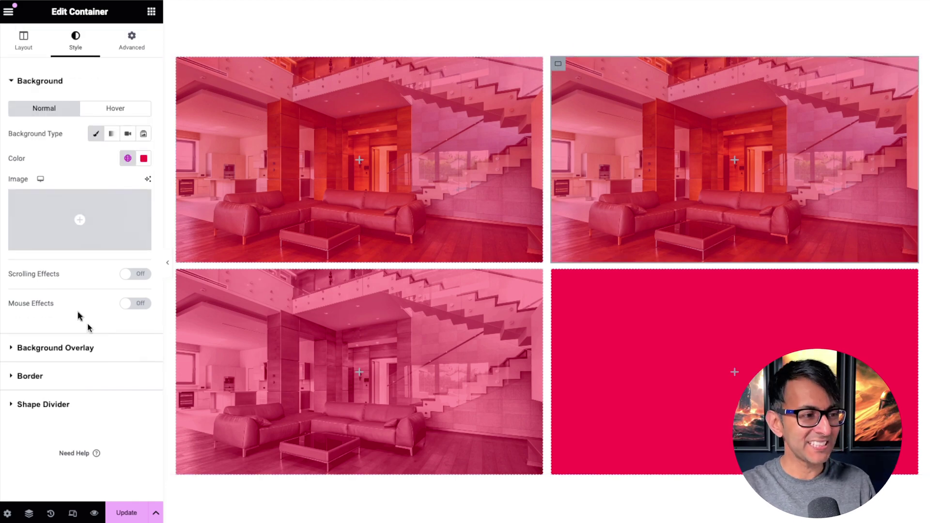
pyautogui.click(69, 349)
pyautogui.scroll(-4, 114, 315)
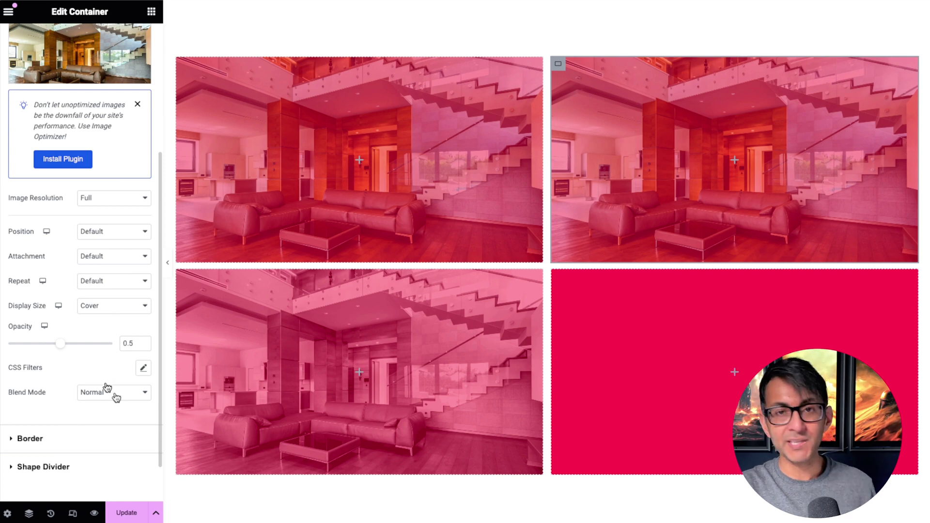
pyautogui.click(107, 390)
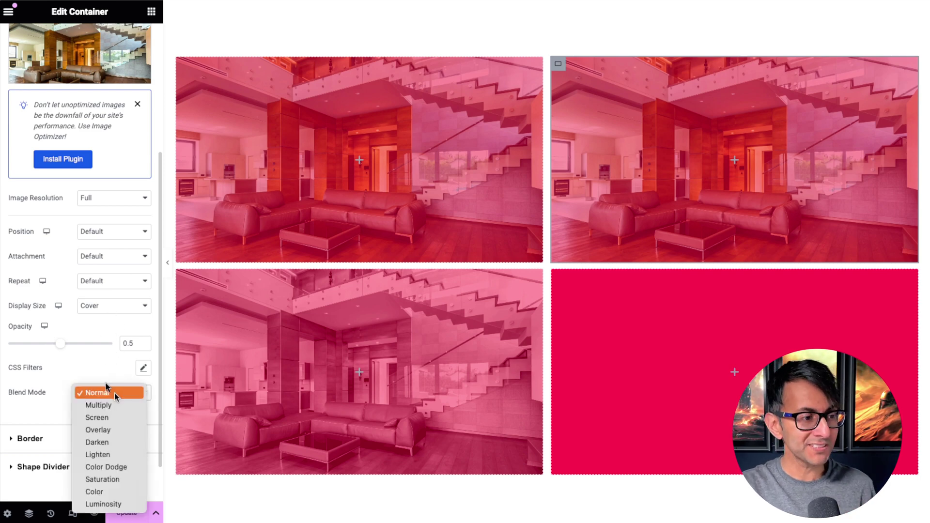
pyautogui.click(102, 402)
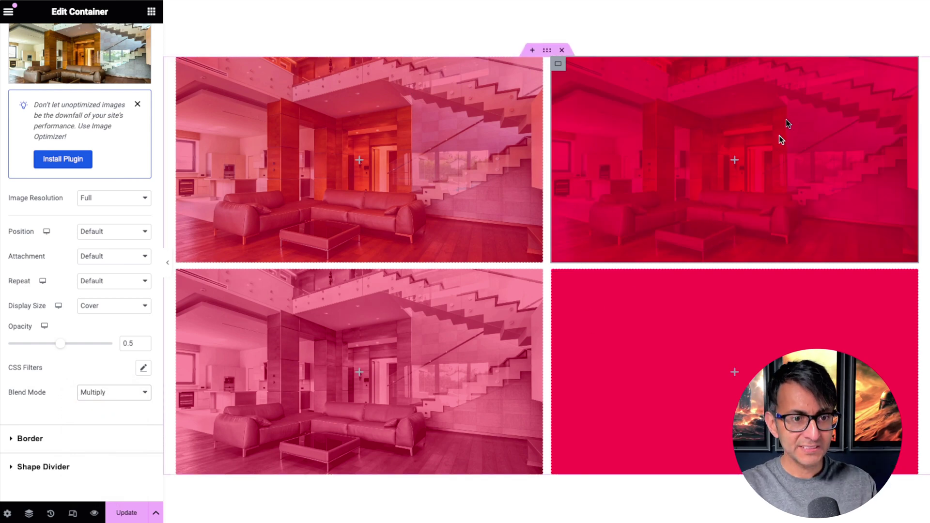
pyautogui.moveTo(61, 344); pyautogui.dragTo(113, 346)
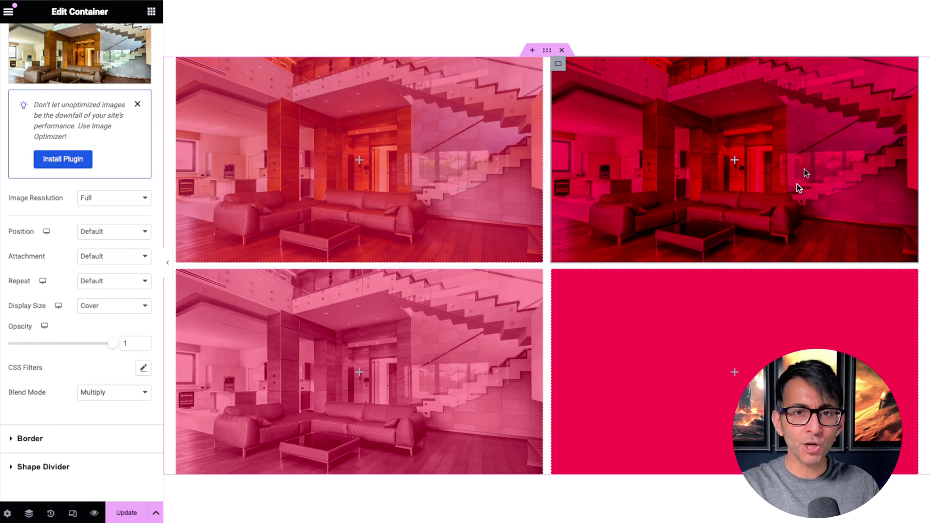
pyautogui.scroll(-1, 686, 318)
# - Give the bottom-right container a Classic overlay using the grey staircase room photo
pyautogui.click(558, 274)
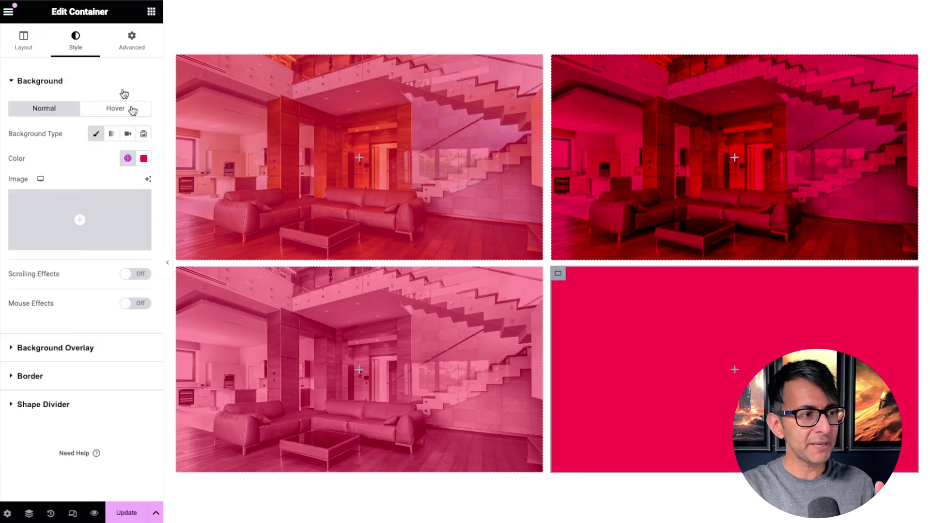
pyautogui.click(102, 347)
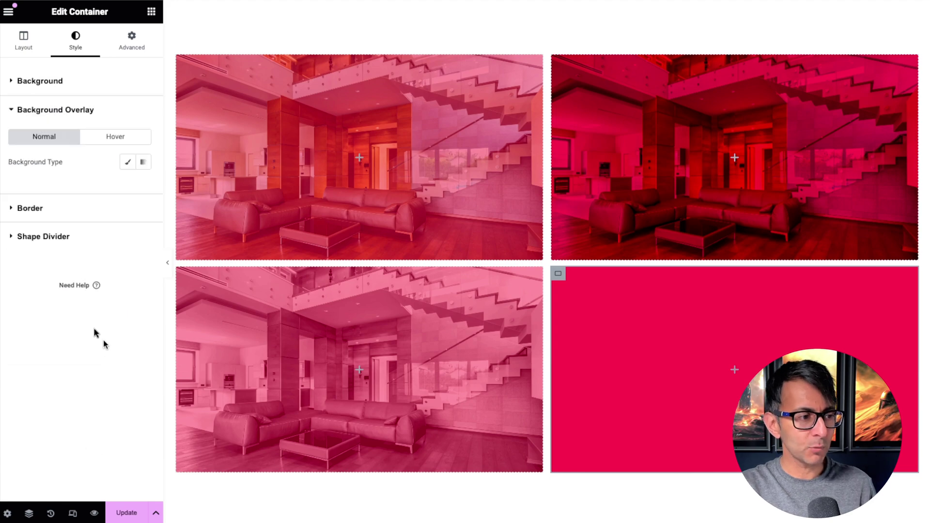
pyautogui.click(128, 162)
pyautogui.click(121, 221)
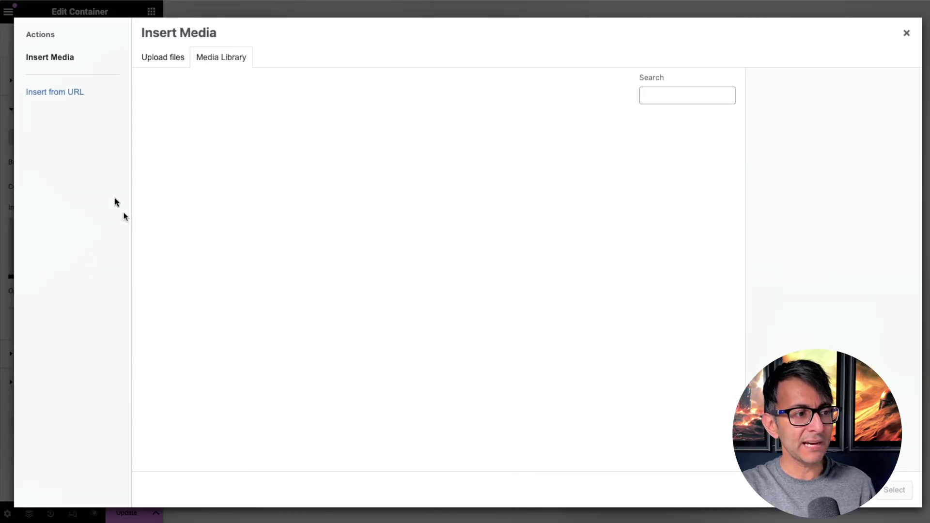
pyautogui.doubleClick(239, 150)
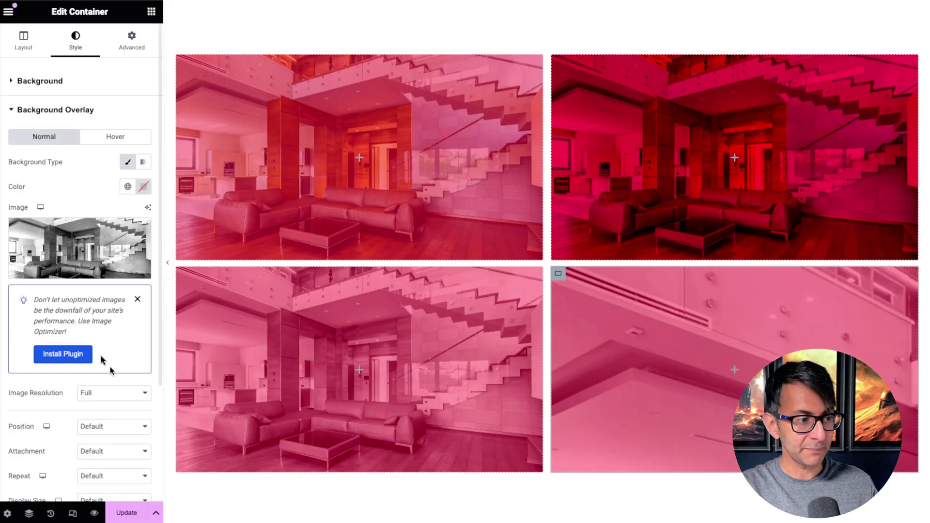
# - Size the overlay image to Cover, blend it with Multiply, and set opacity to 1
pyautogui.scroll(-1, 82, 397)
pyautogui.click(99, 441)
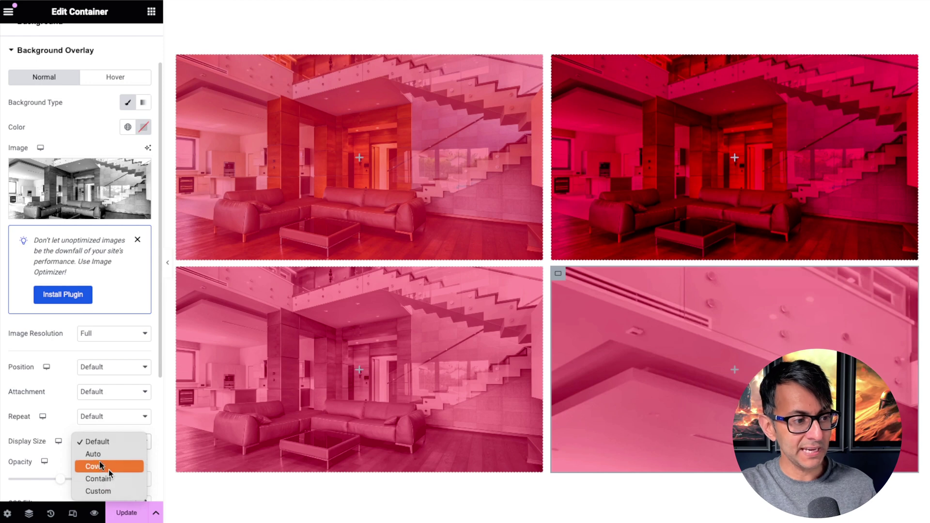
pyautogui.click(100, 466)
pyautogui.scroll(-2, 131, 365)
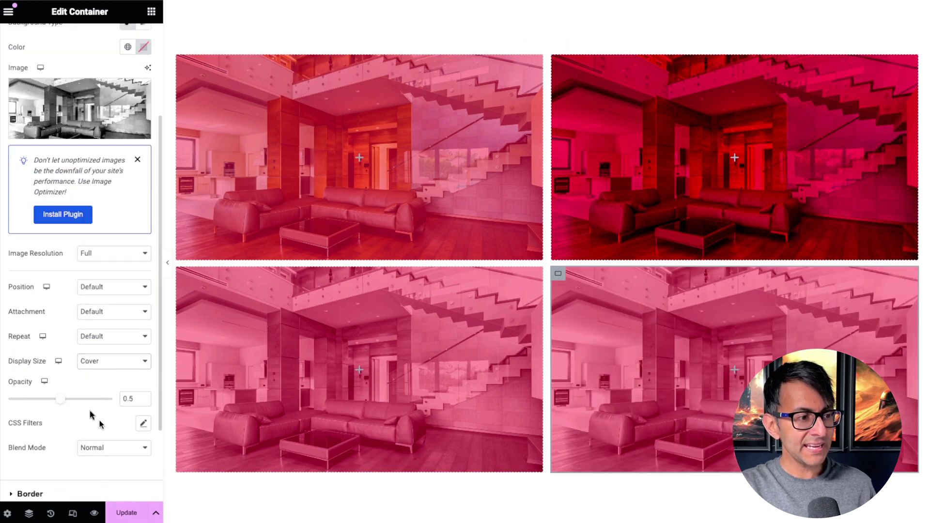
pyautogui.click(88, 444)
pyautogui.click(98, 460)
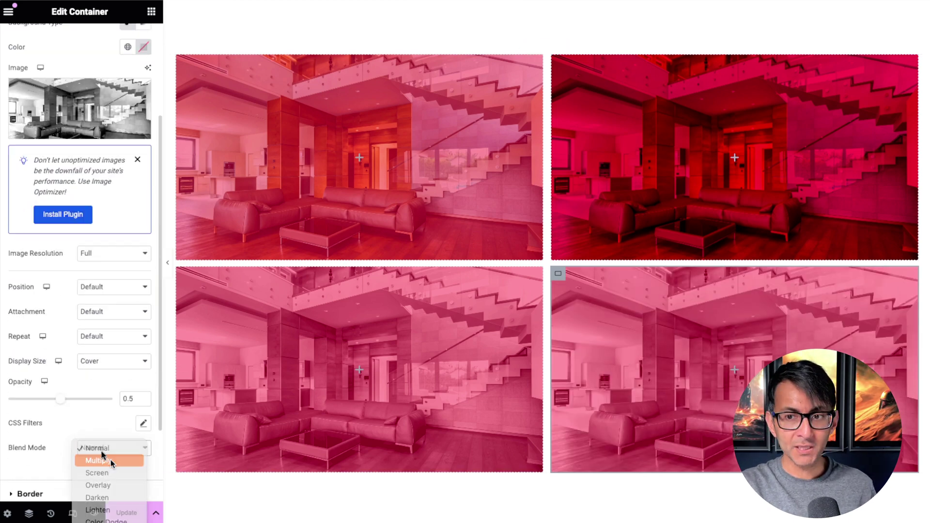
pyautogui.moveTo(60, 399); pyautogui.dragTo(112, 399)
pyautogui.scroll(-1, 744, 310)
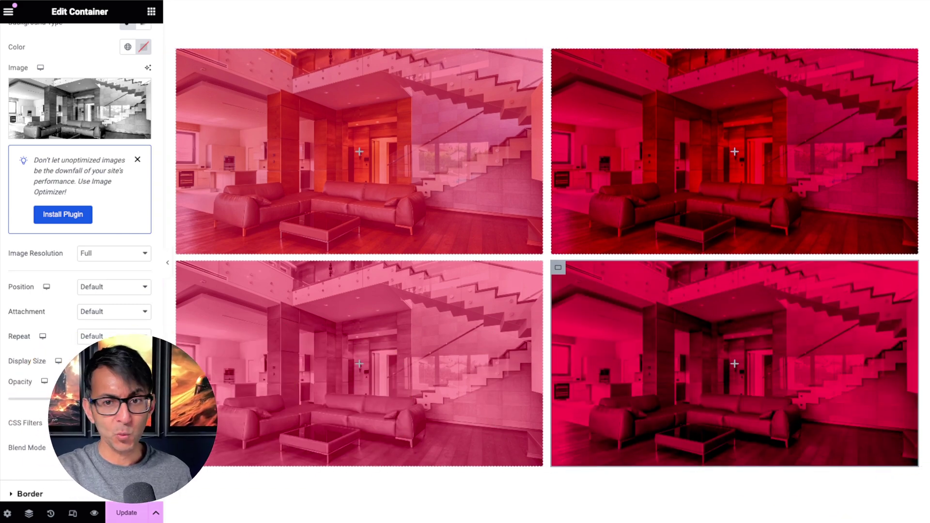
# - Scroll the bottom-right container's settings to its red-to-black linear gradient background
pyautogui.scroll(-1, 787, 359)
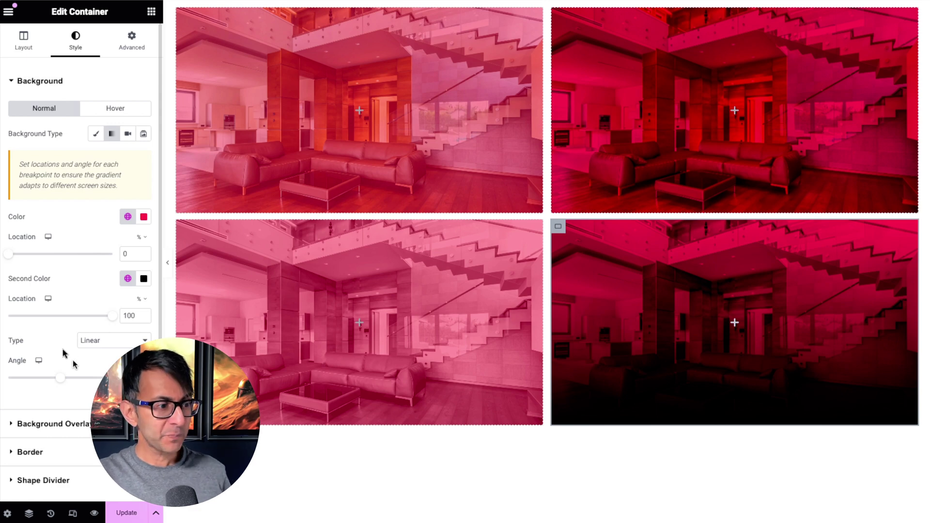
pyautogui.click(73, 424)
pyautogui.scroll(-5, 80, 242)
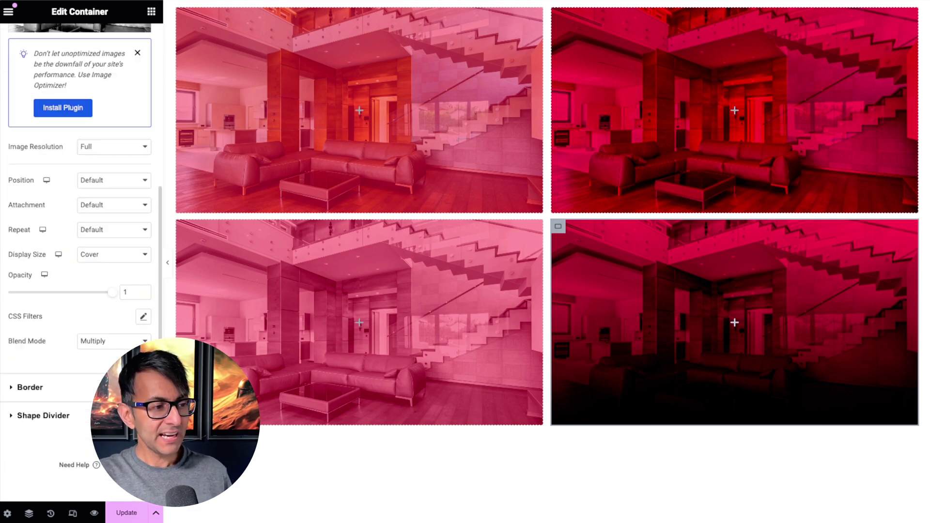
pyautogui.click(105, 341)
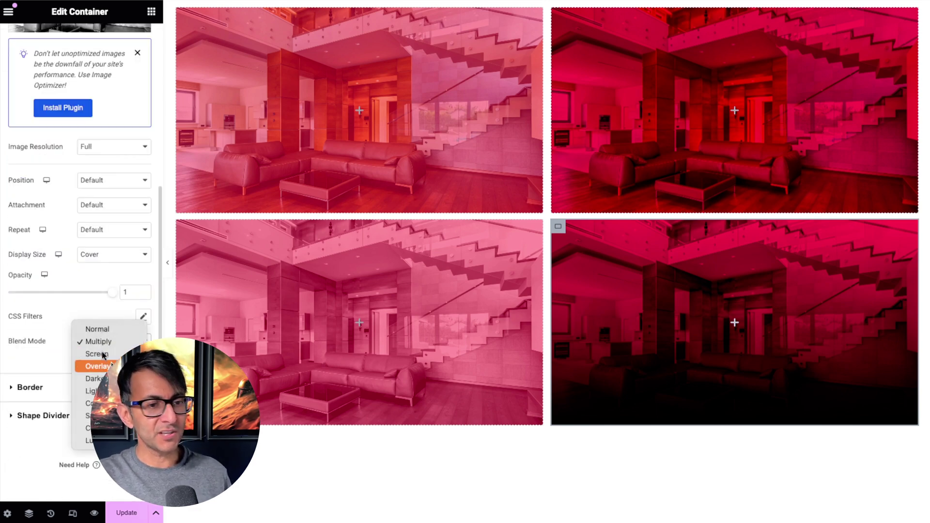
pyautogui.click(102, 366)
pyautogui.click(109, 341)
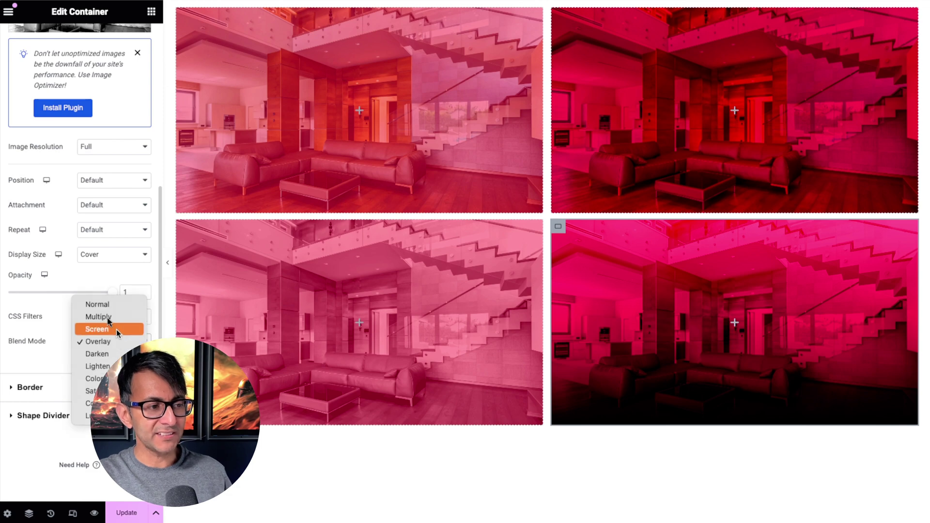
pyautogui.click(115, 330)
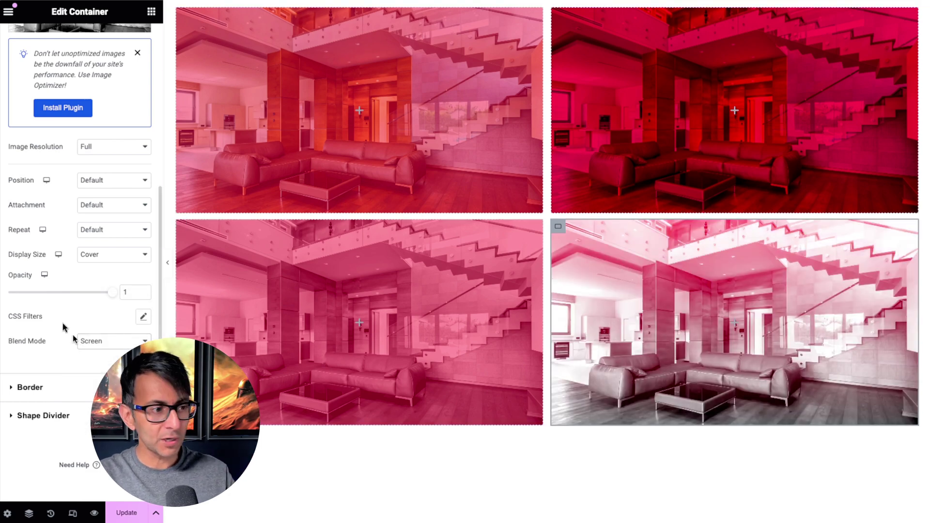
pyautogui.click(110, 341)
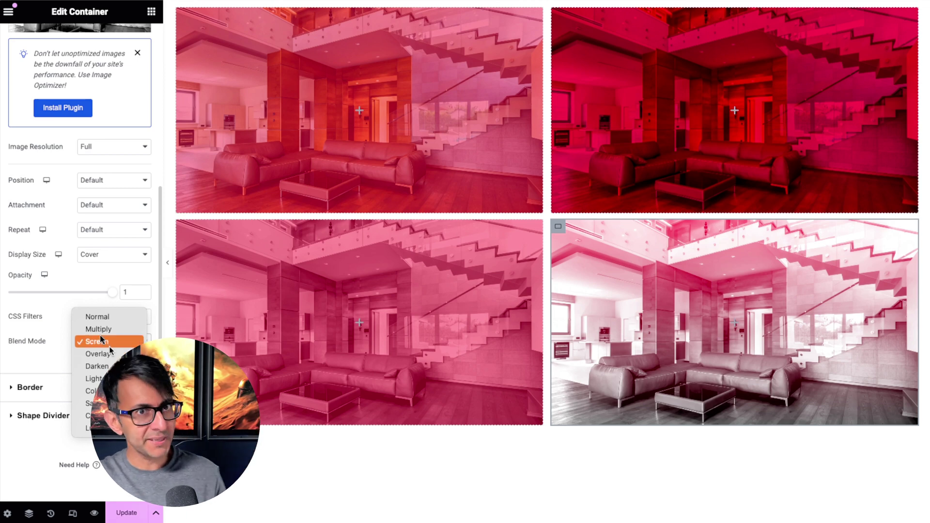
pyautogui.click(109, 330)
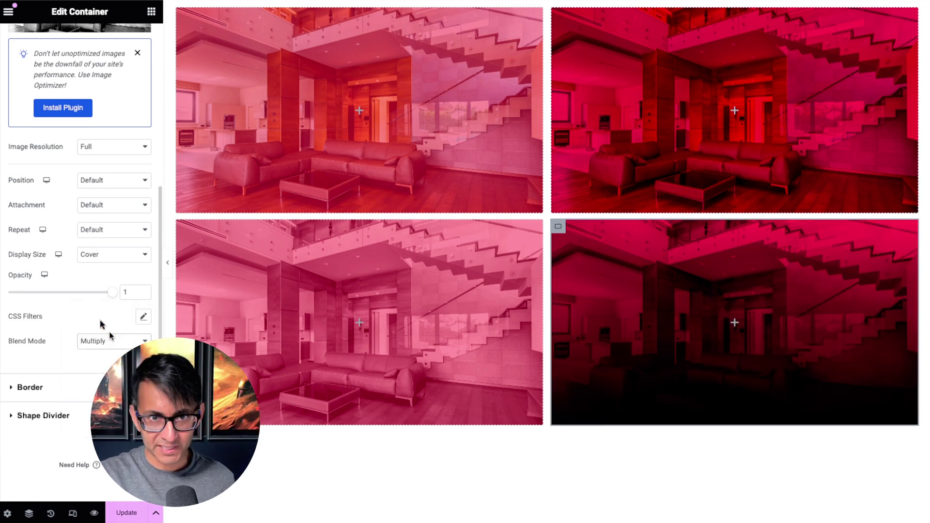